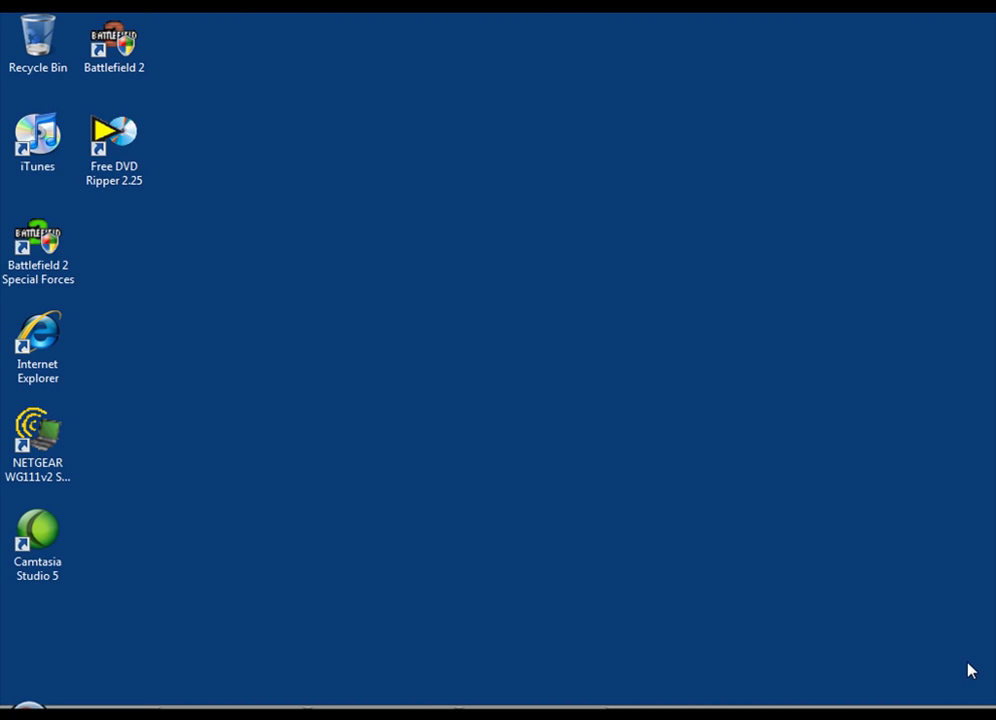
Step: Load the psp-hacks.com PSPTube 2008/03/01 file page in maximized Internet Explorer and scroll to Download
double_click(47, 340)
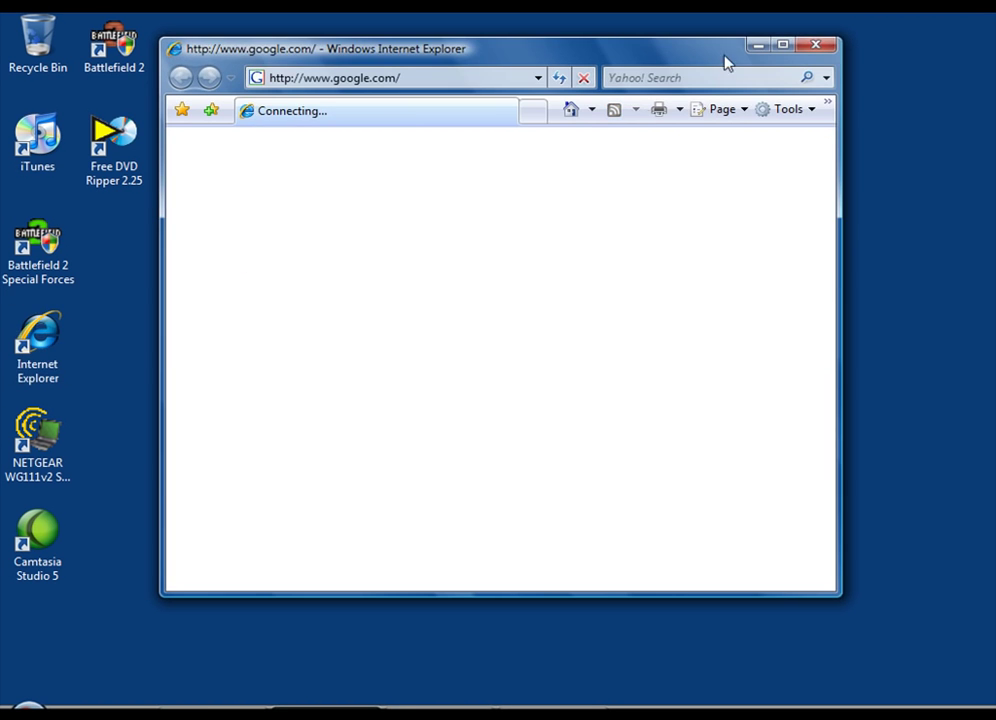
click(784, 45)
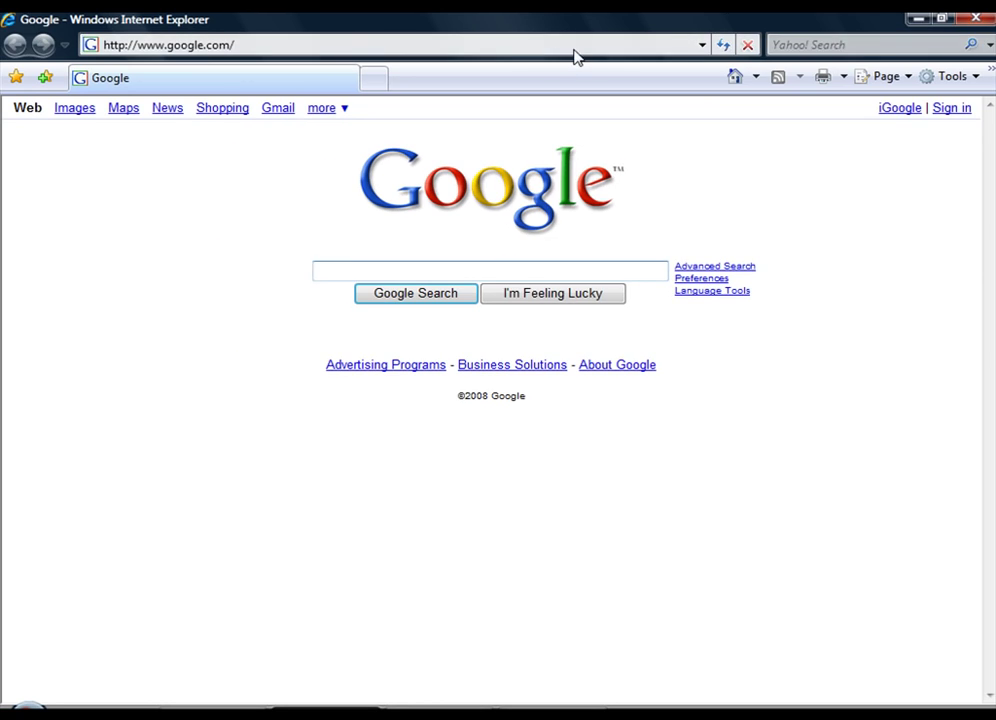
click(183, 53)
right_click(181, 46)
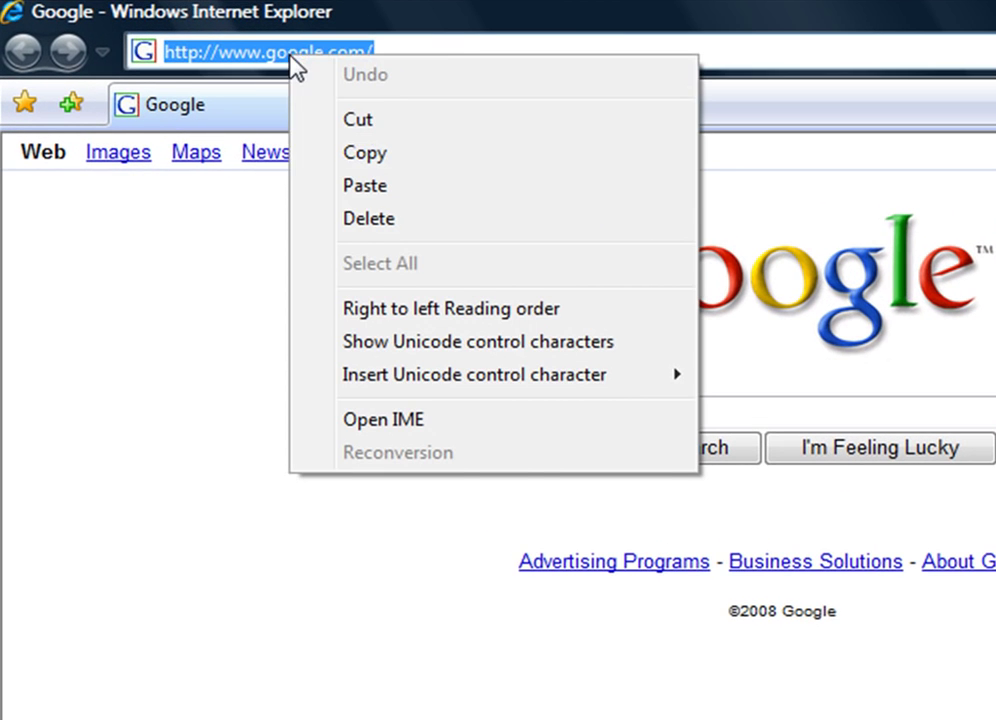
click(310, 184)
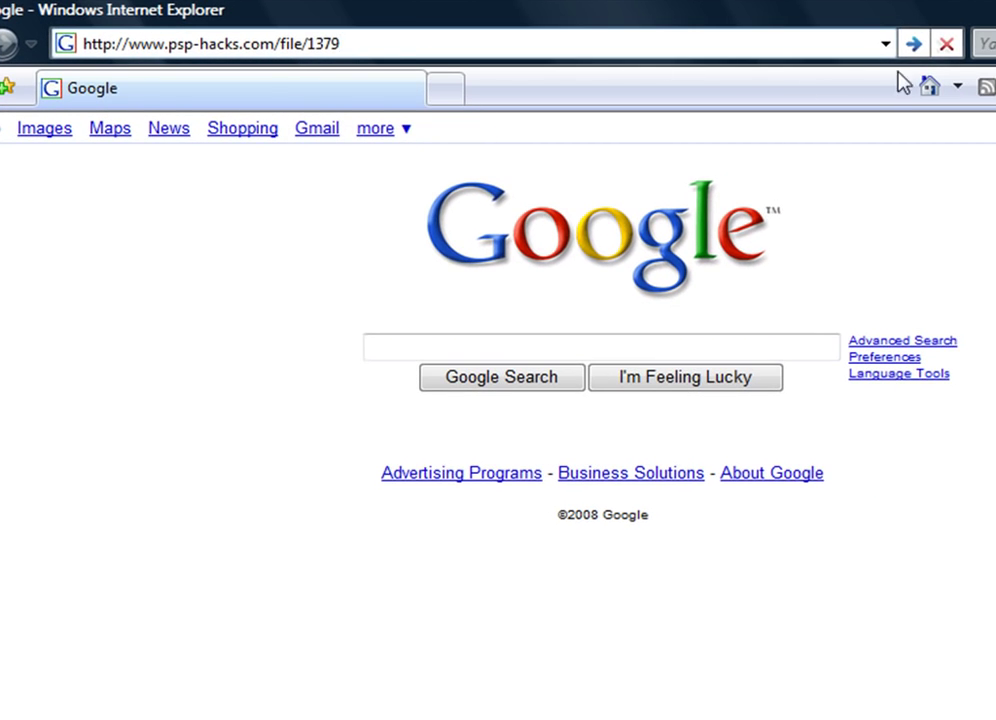
click(913, 45)
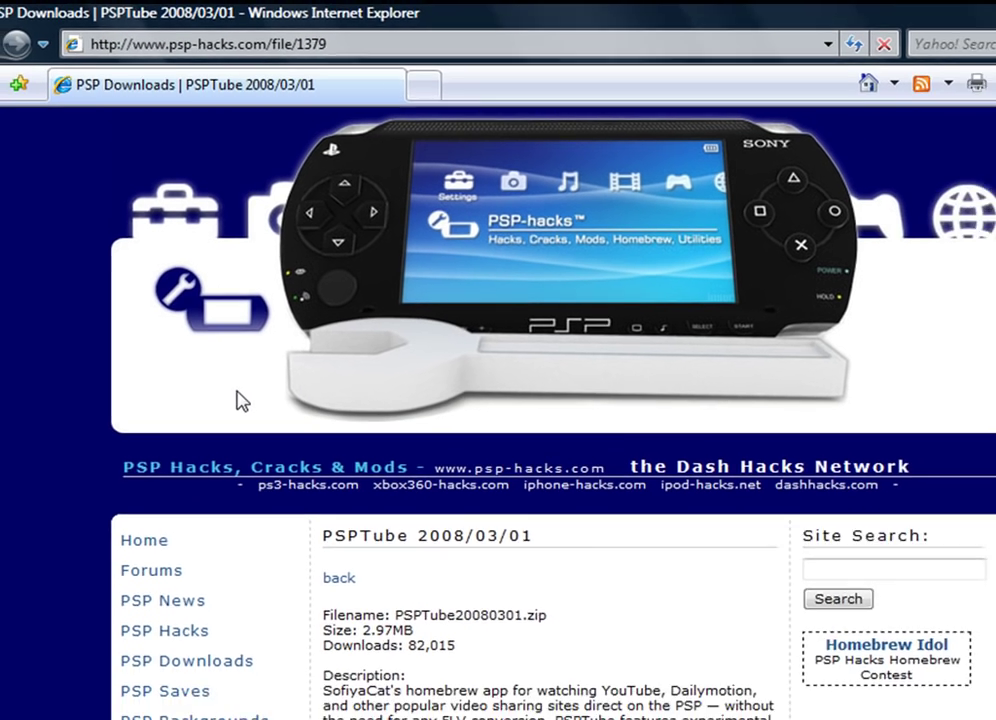
scroll(248, 432, down, 5)
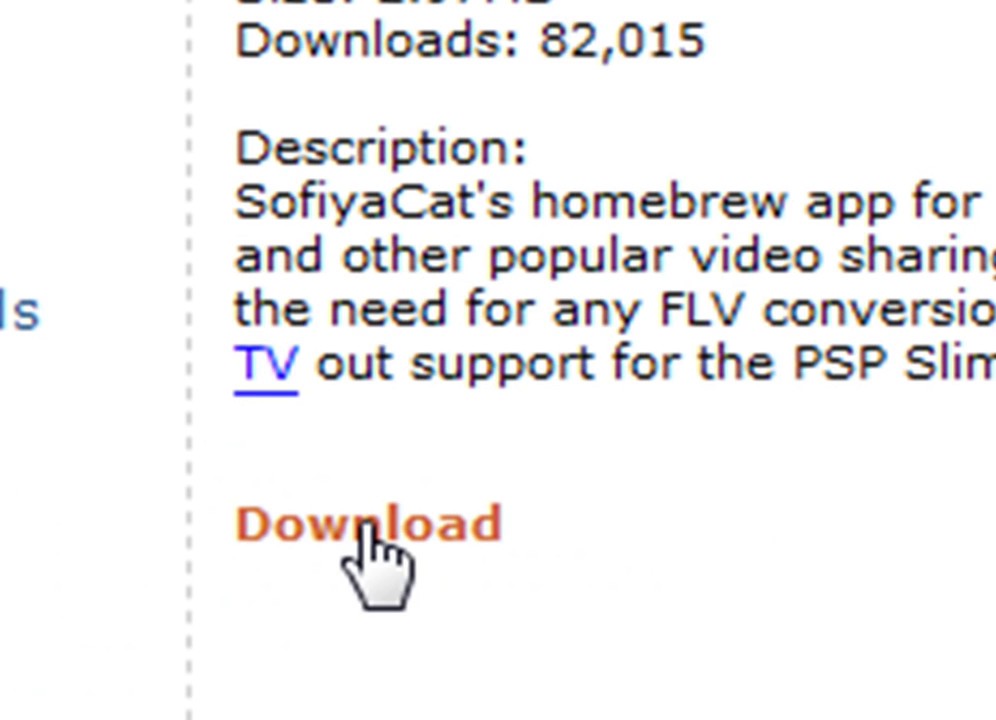
Step: Download PSPTube20080301.zip (2.97MB) and save it to the Desktop
click(353, 540)
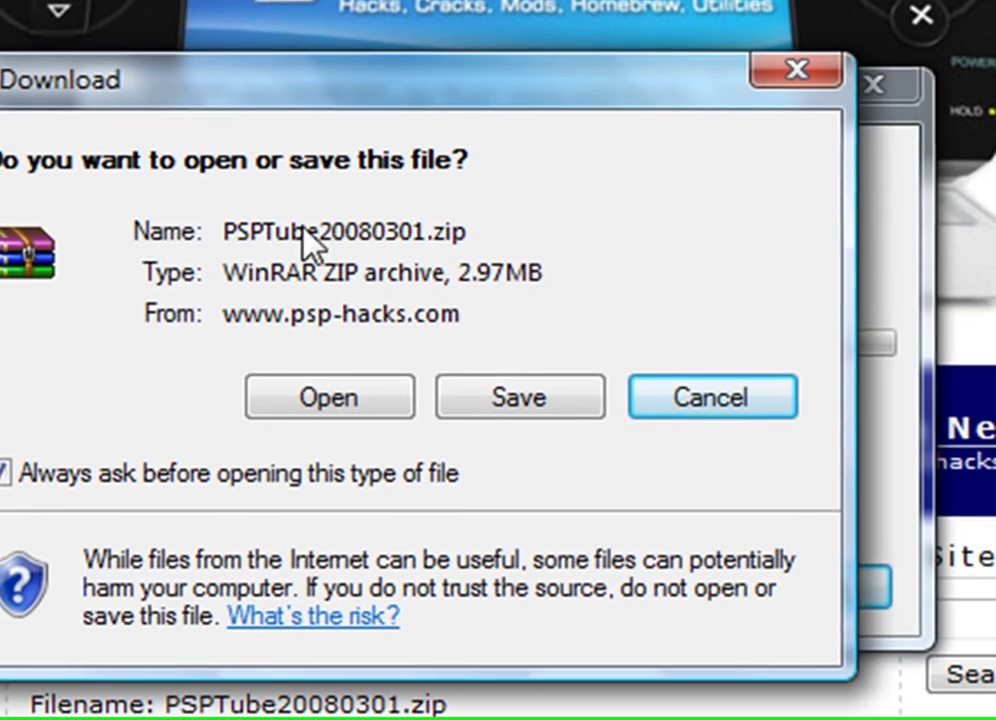
click(500, 412)
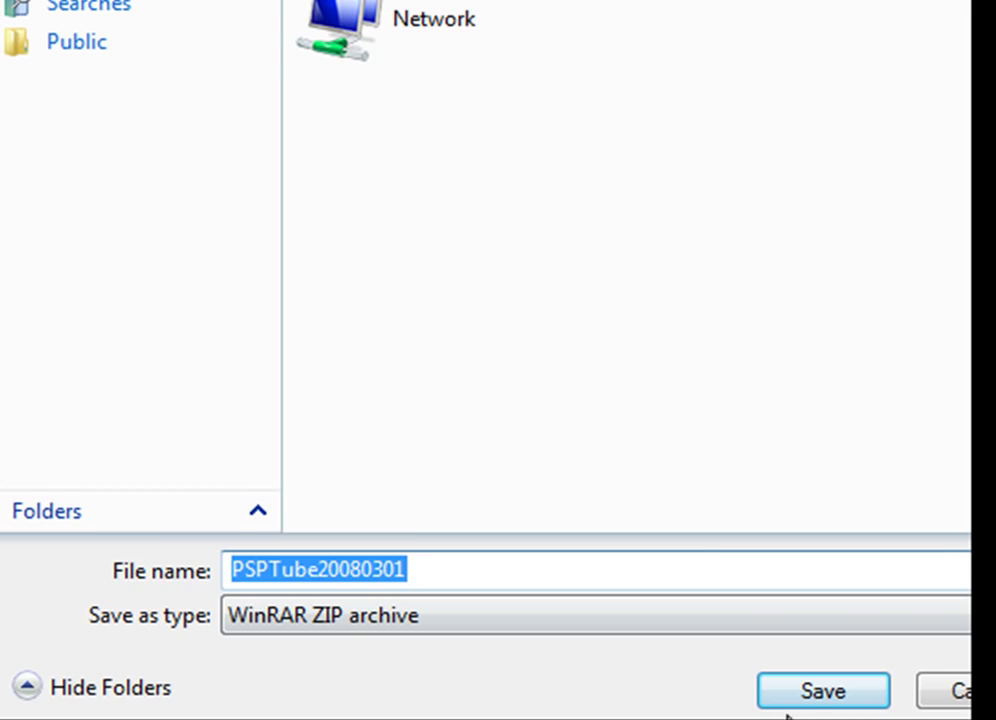
click(815, 698)
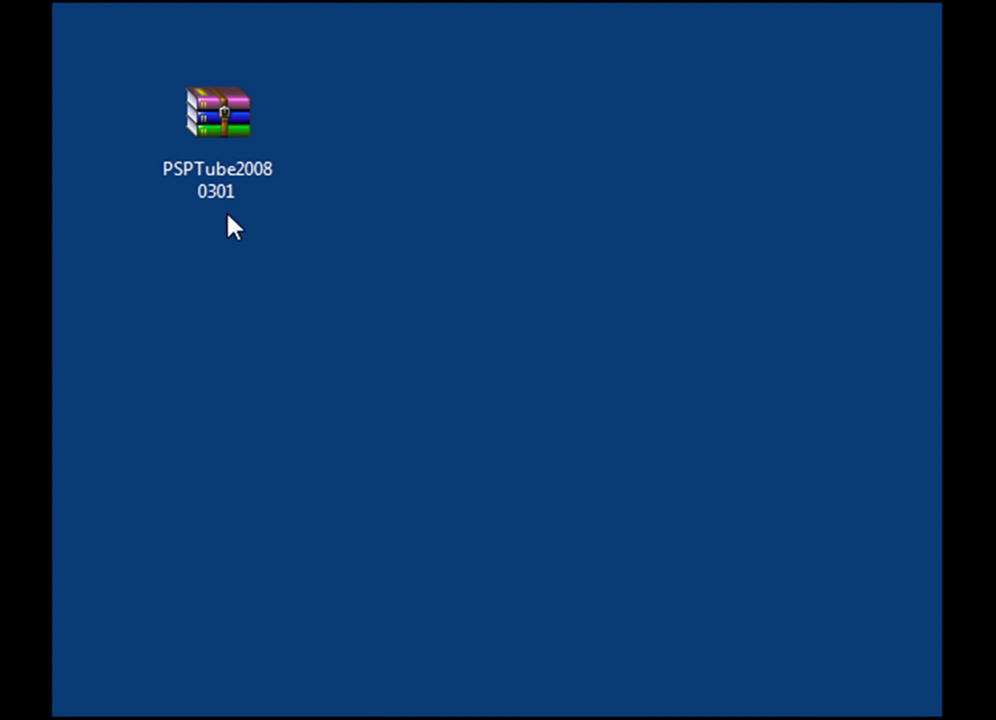
Step: Extract the PSPTube20080301 archive to the Desktop using WinRAR's Extract files option
right_click(209, 105)
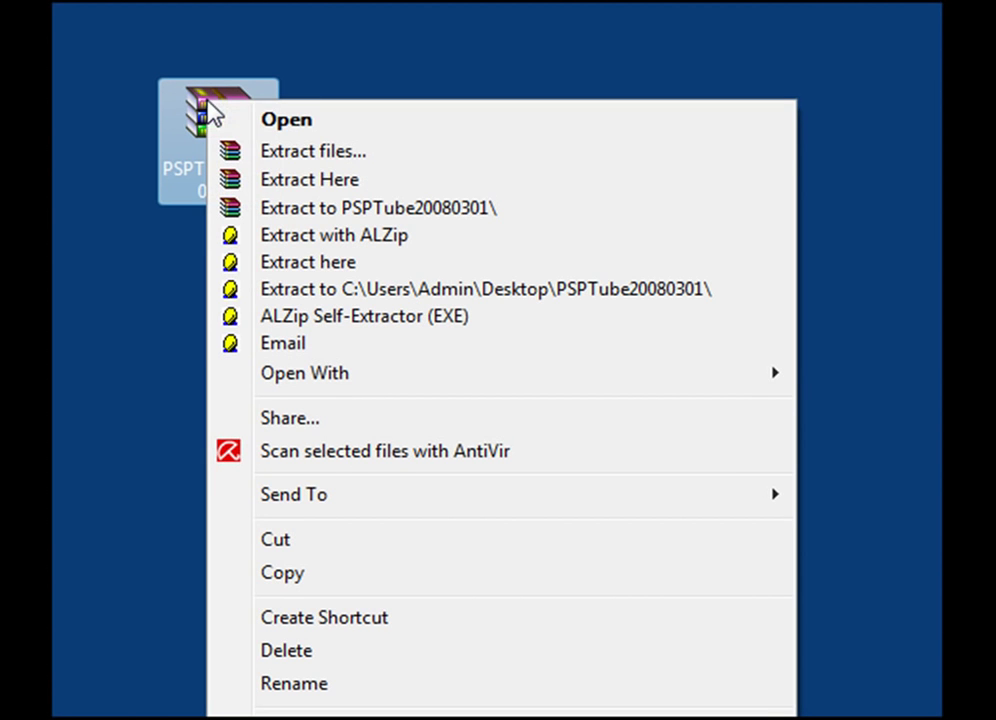
click(275, 160)
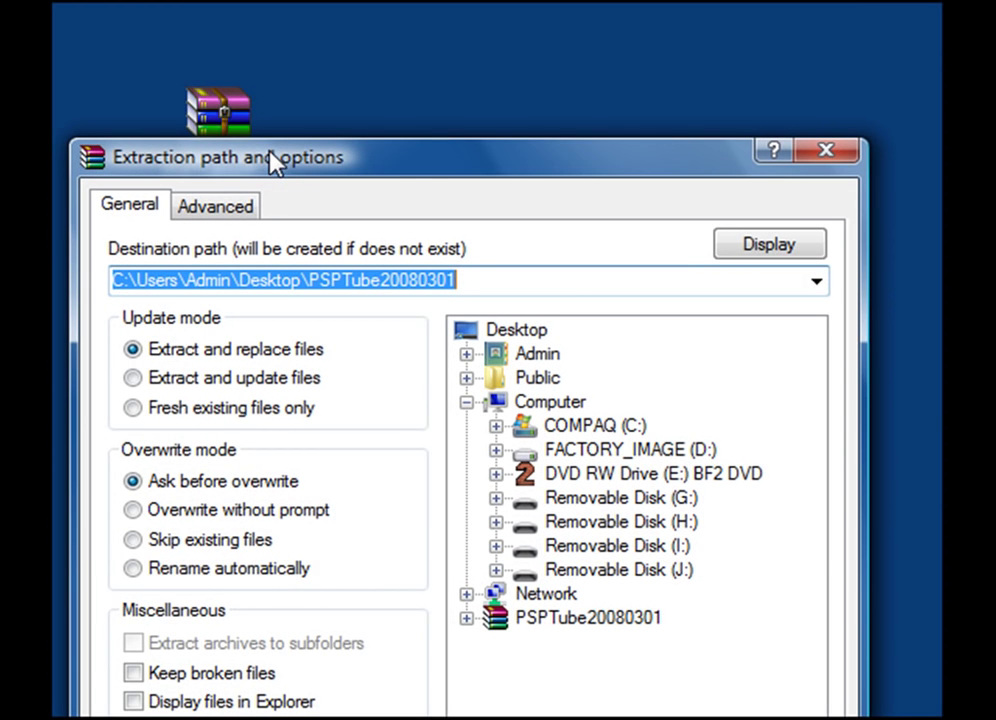
drag(276, 166, 286, 72)
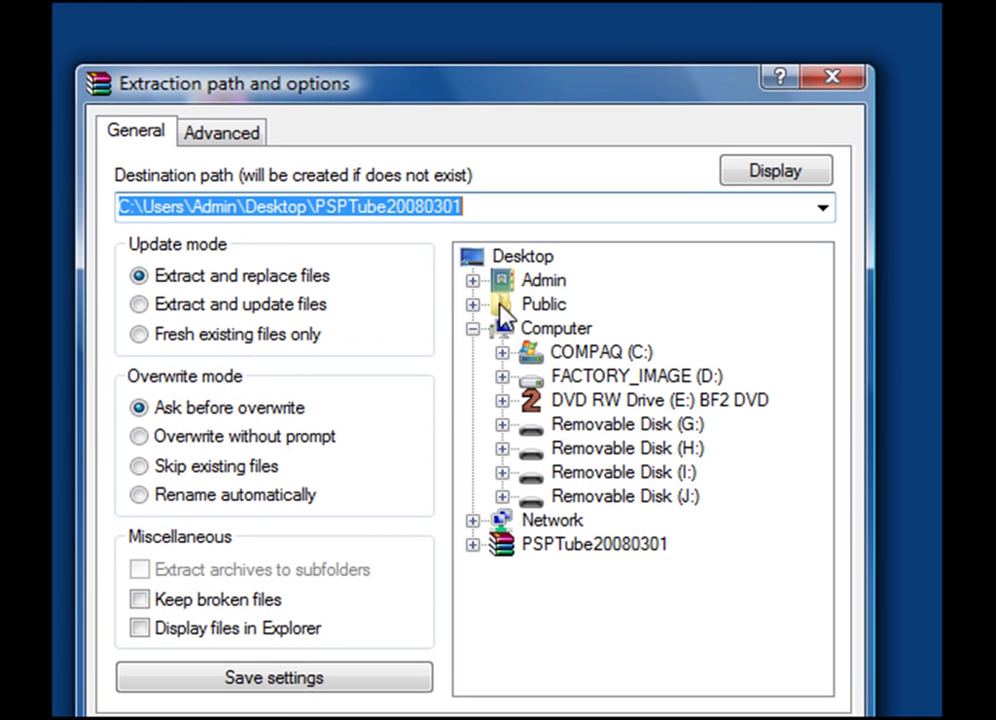
click(512, 258)
drag(411, 89, 411, 42)
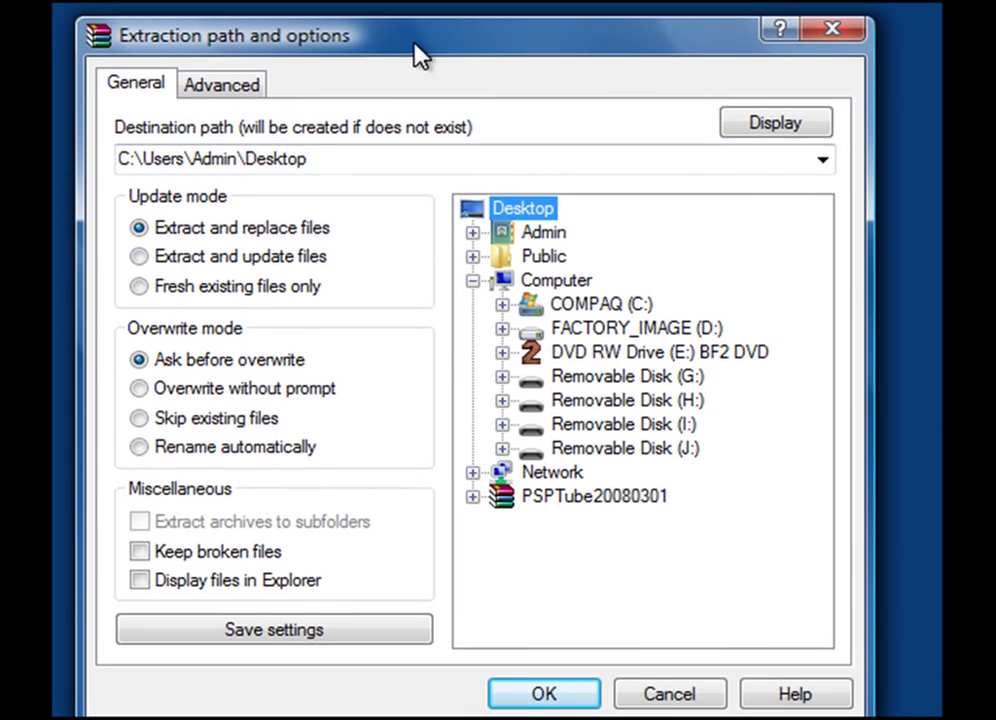
click(558, 697)
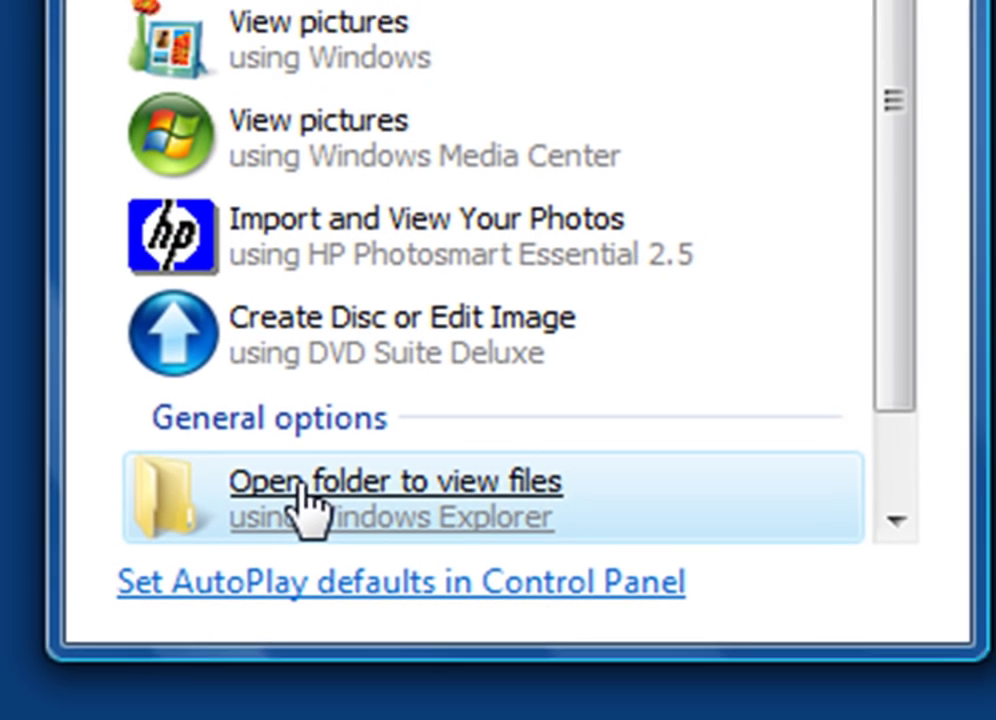
Step: Open Removable Disk (F:) from AutoPlay and move the CFW371M33 folder further right on the desktop
click(300, 495)
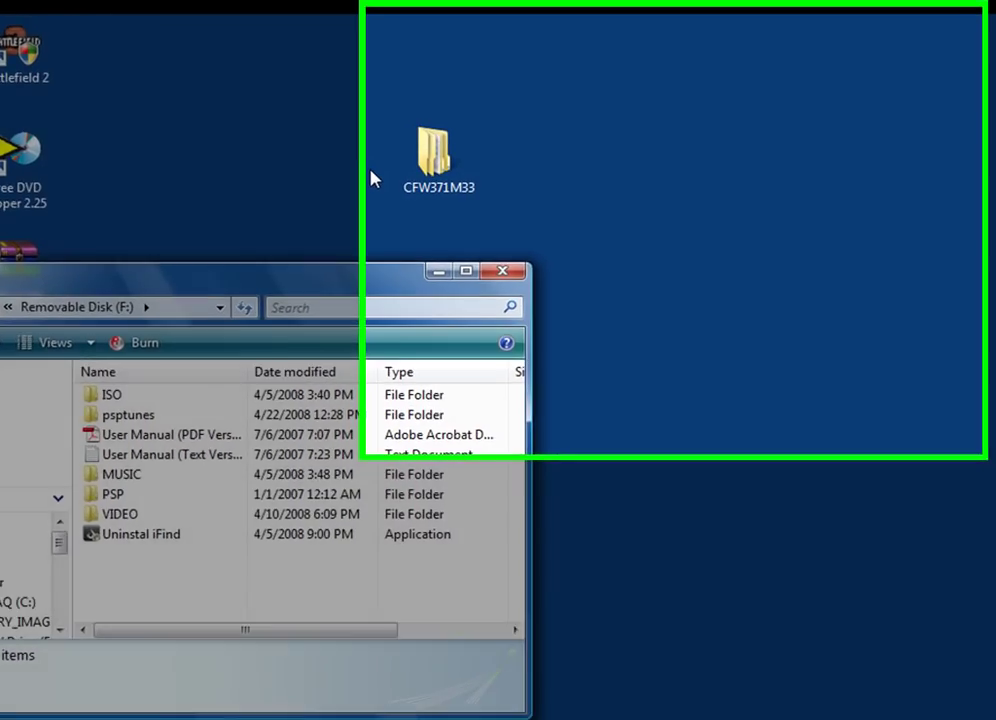
drag(548, 108, 740, 81)
drag(408, 210, 525, 250)
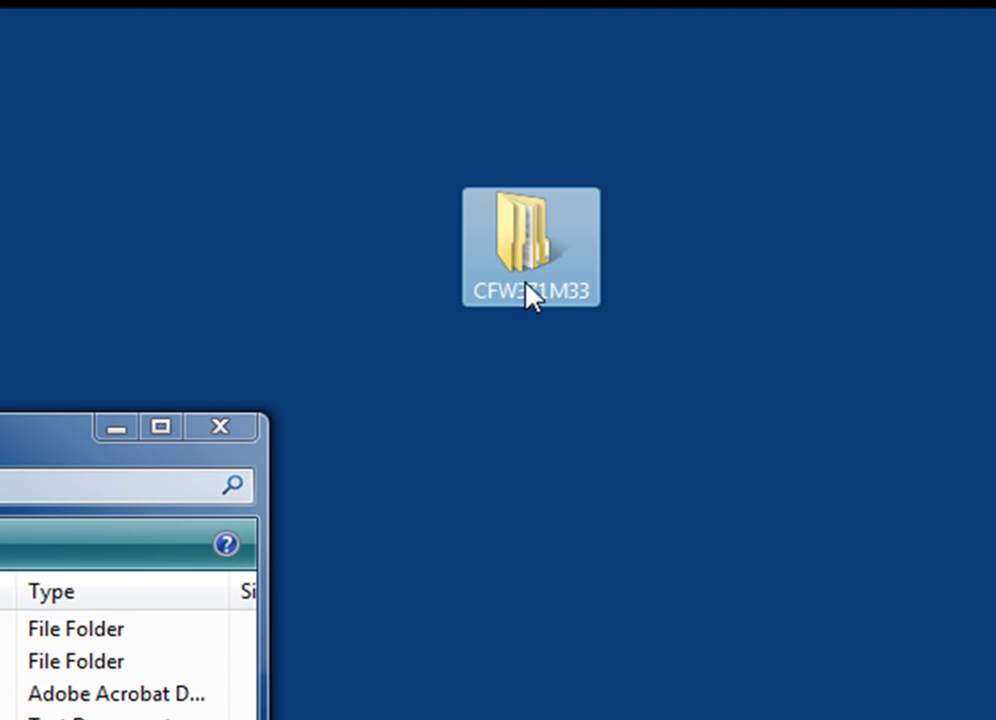
Step: Open the CFW371M33 folder in a narrowed window placed on the right side
double_click(528, 235)
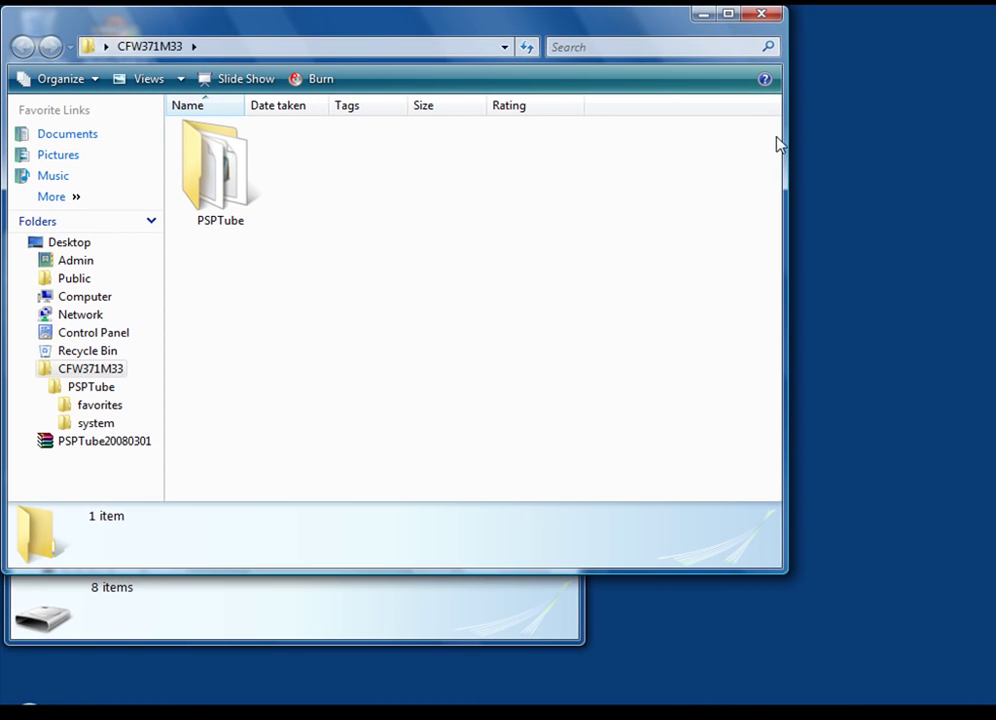
drag(786, 136, 373, 216)
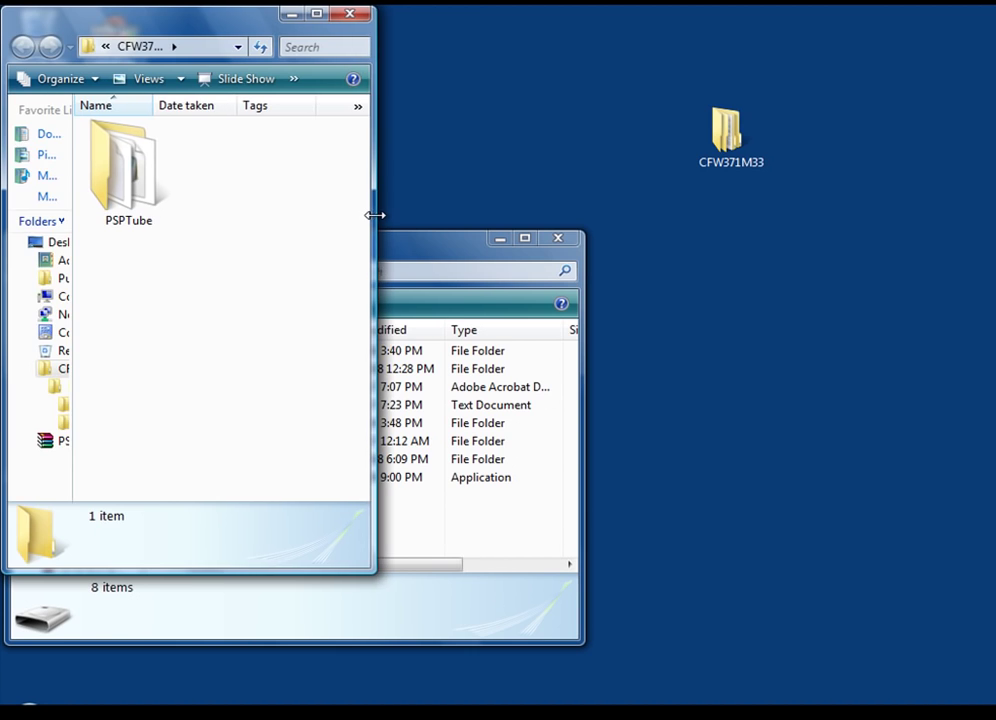
drag(200, 27, 818, 87)
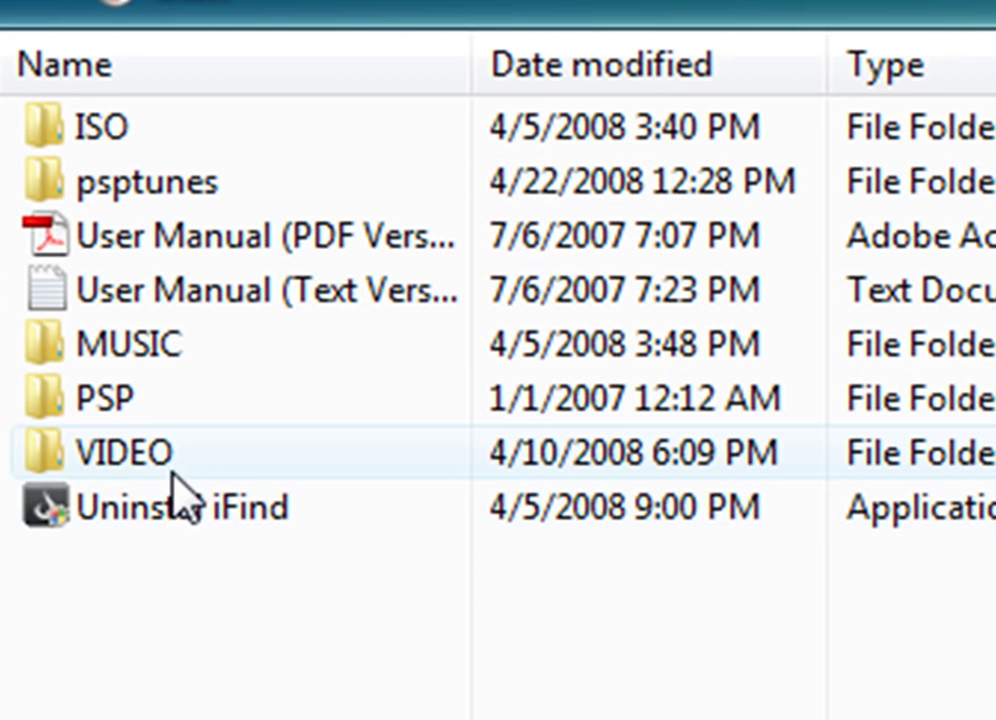
Step: Navigate the memory stick window to the empty PSP\Game380 folder
double_click(116, 400)
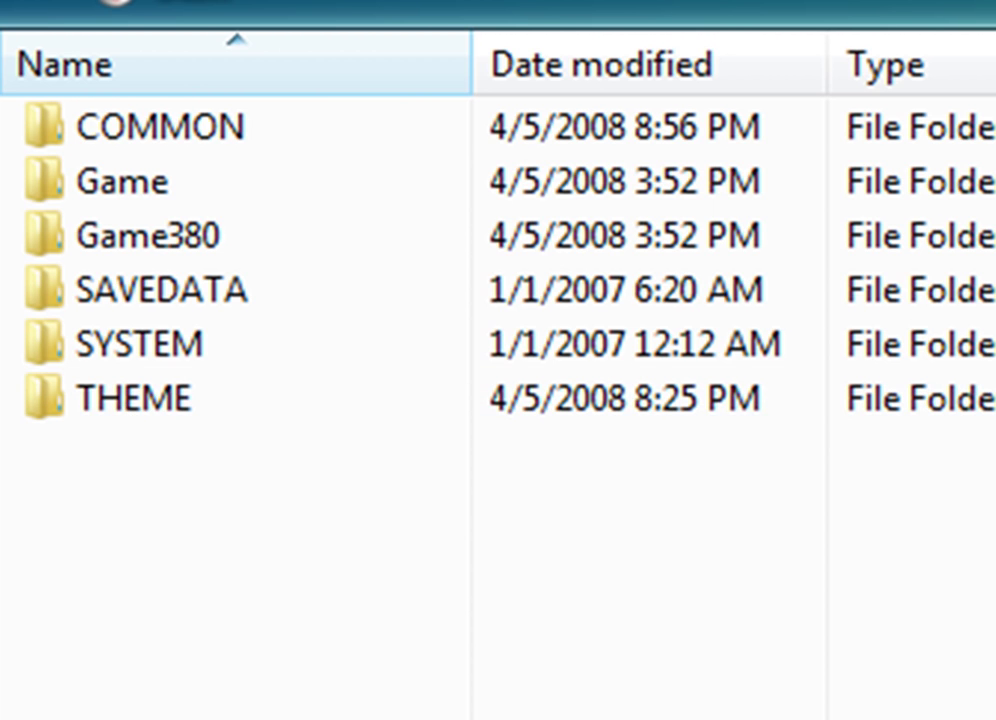
key(BackSpace)
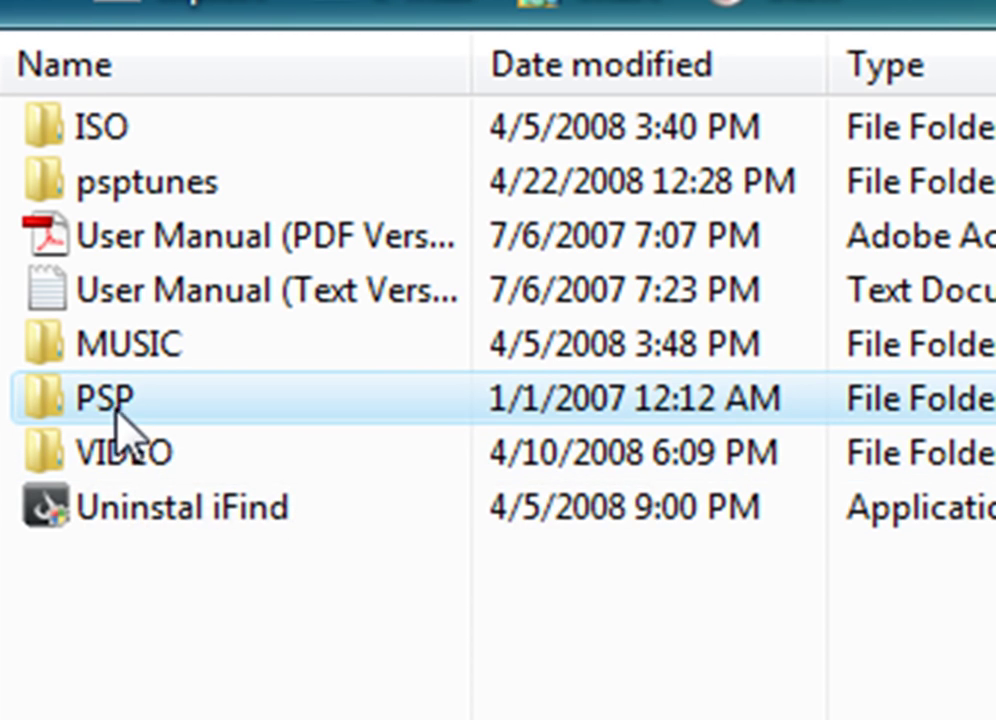
double_click(112, 403)
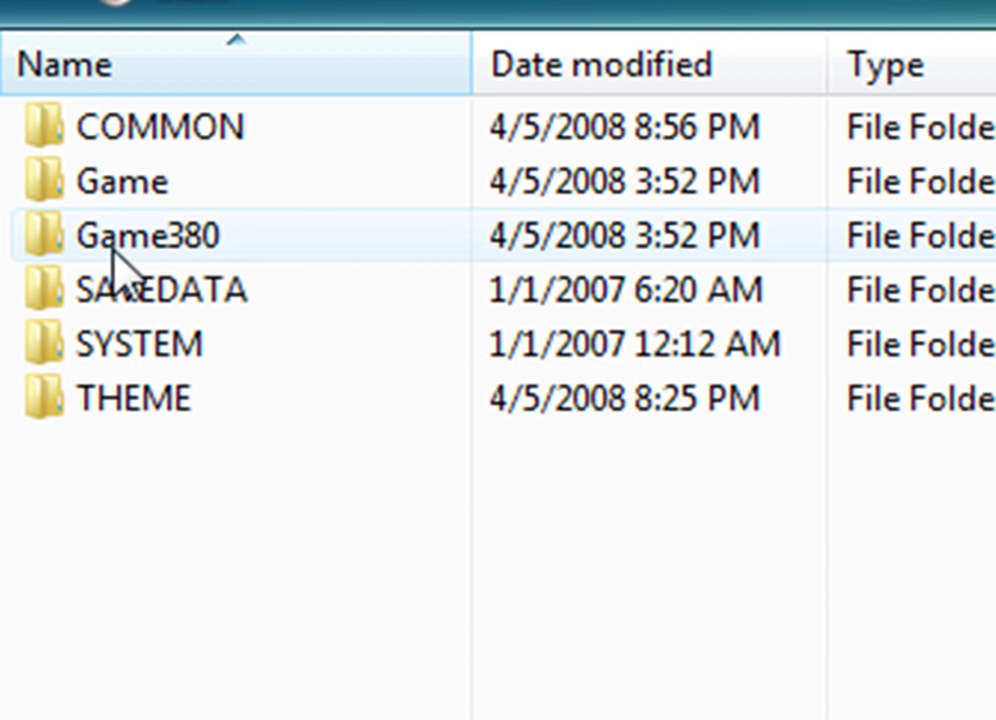
double_click(183, 243)
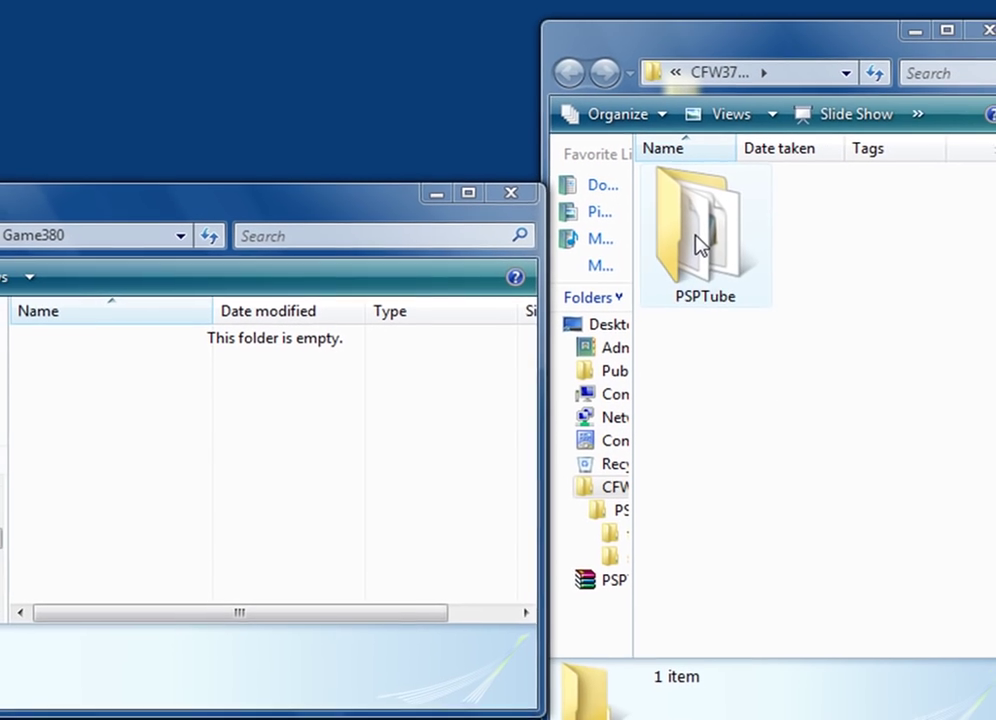
Step: Drag PSPTube from the CFW371M33 window into the memory stick's Game380 window, then close both windows
mouse_move(699, 245)
mouse_down()
mouse_move(719, 250)
mouse_move(705, 258)
mouse_up()
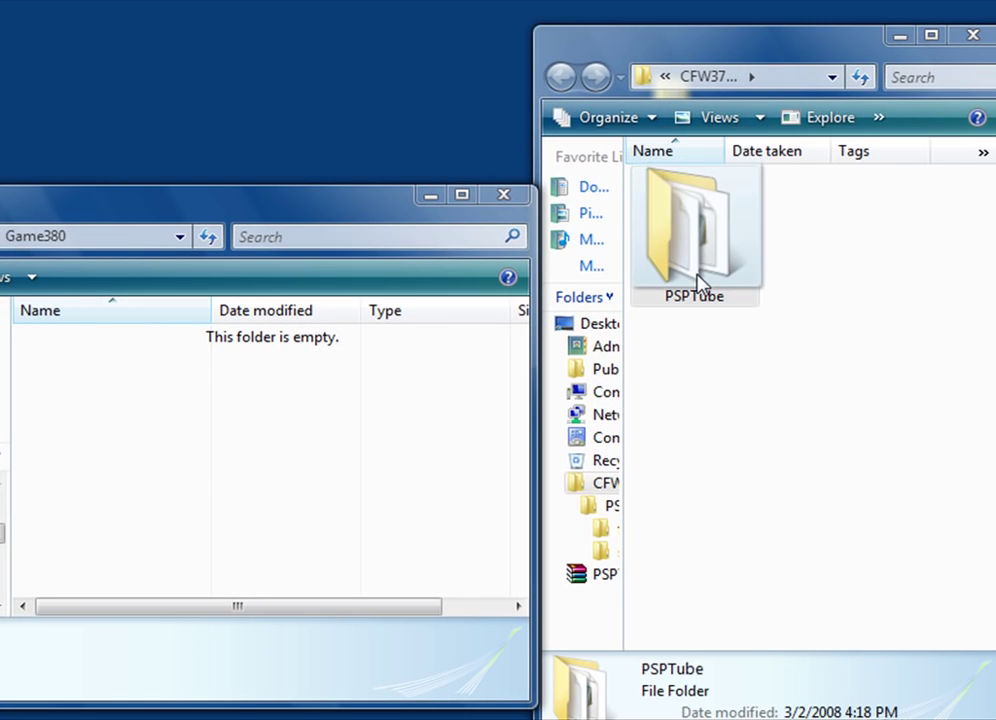
drag(674, 31, 719, 323)
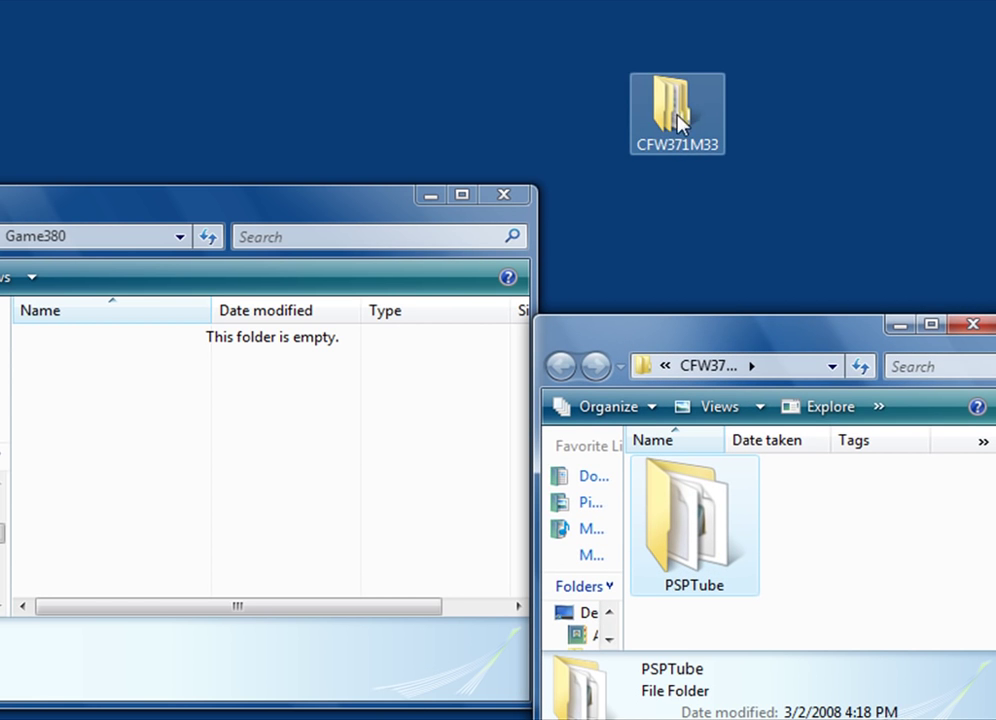
drag(649, 340, 660, 164)
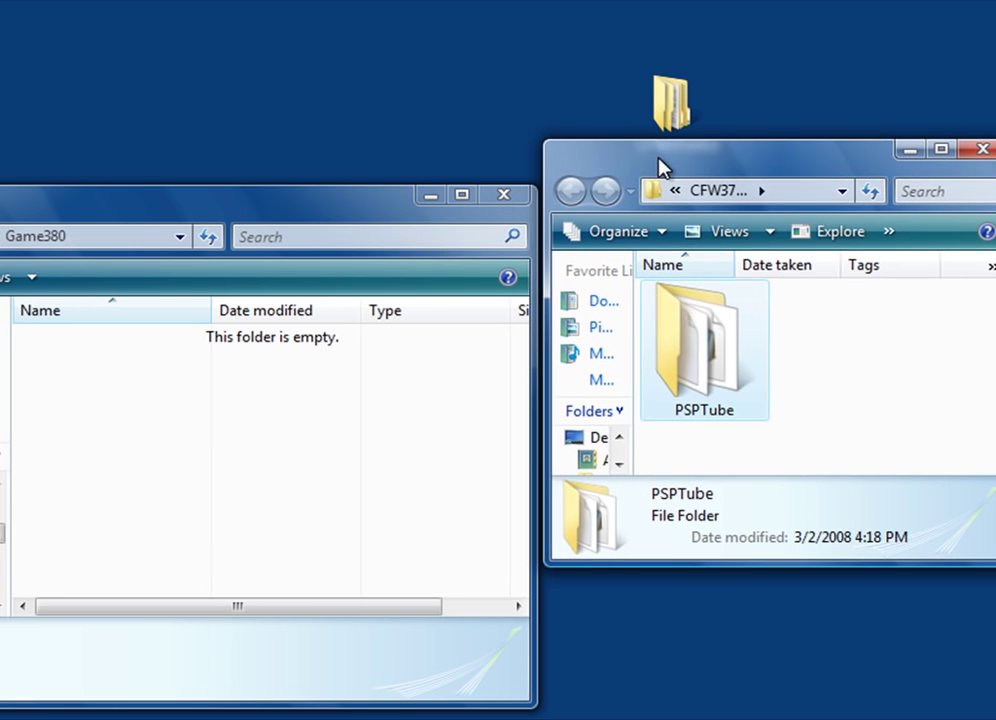
mouse_move(696, 367)
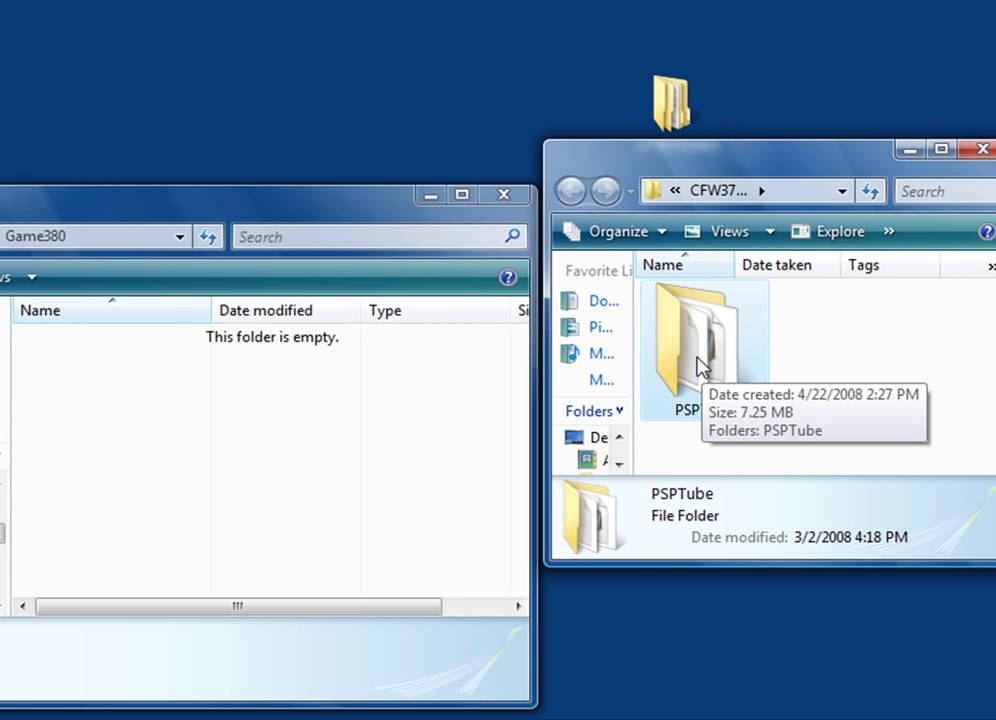
click(697, 350)
drag(690, 350, 430, 414)
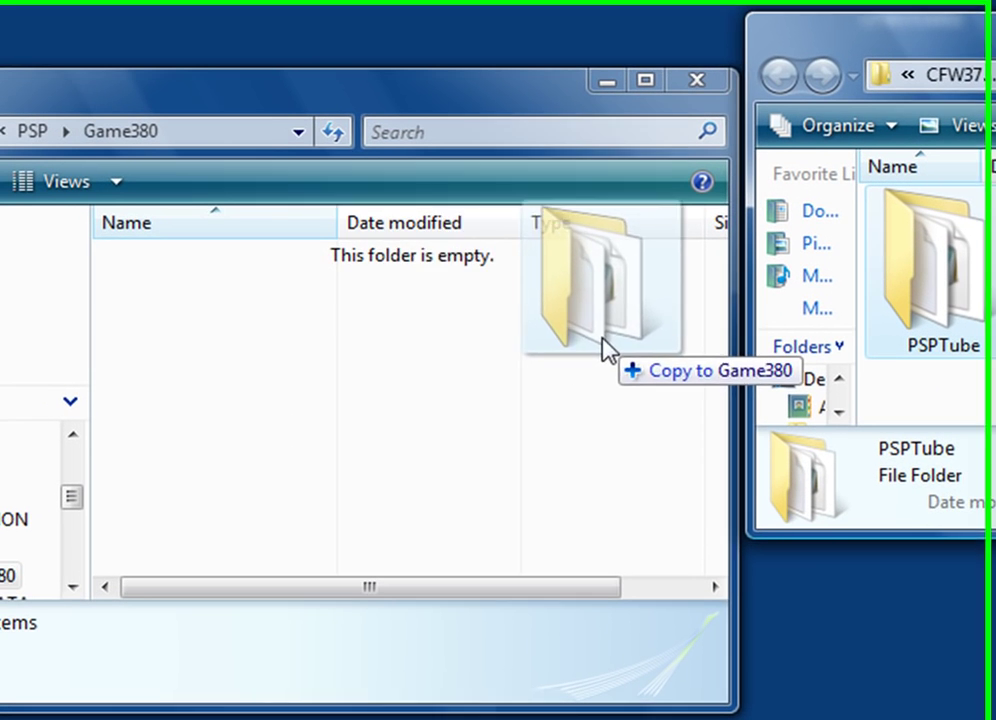
drag(604, 350, 221, 403)
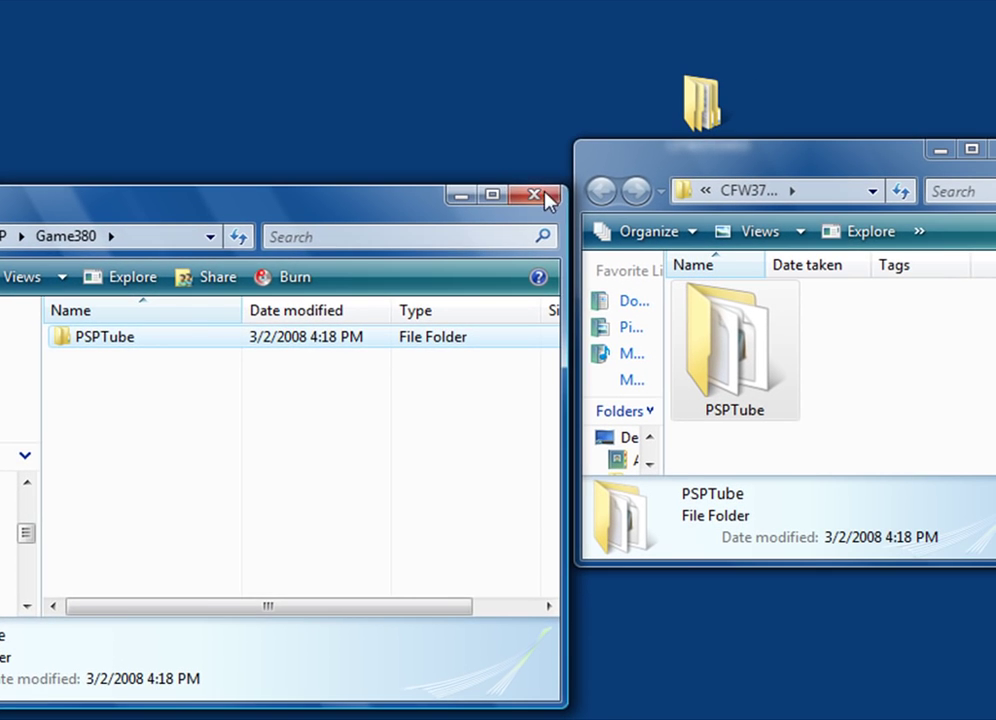
click(534, 196)
click(990, 148)
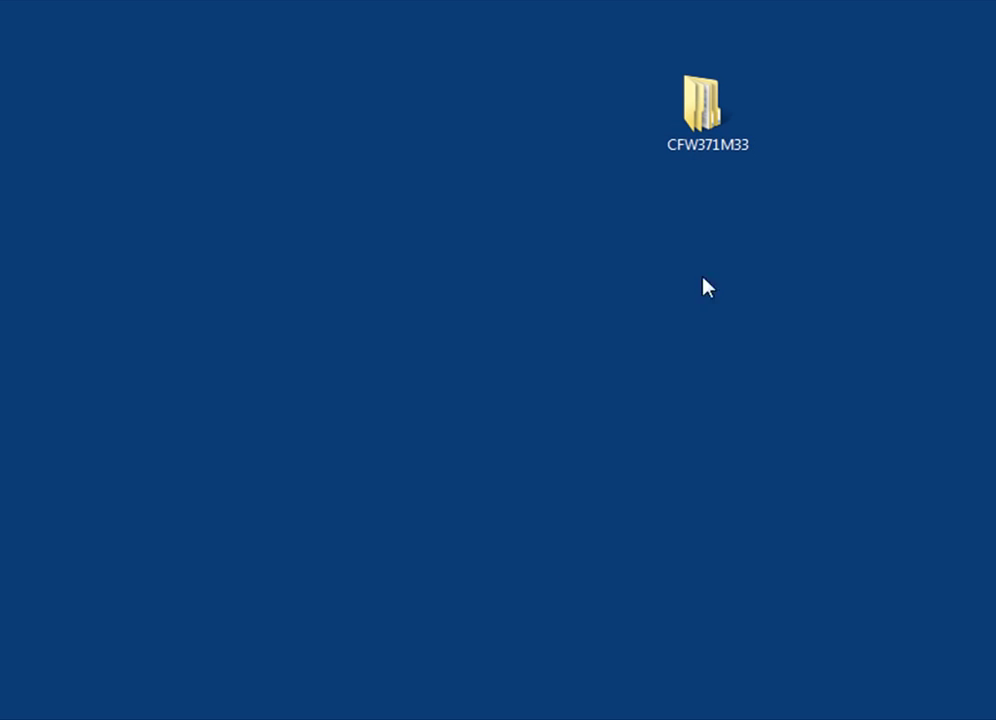